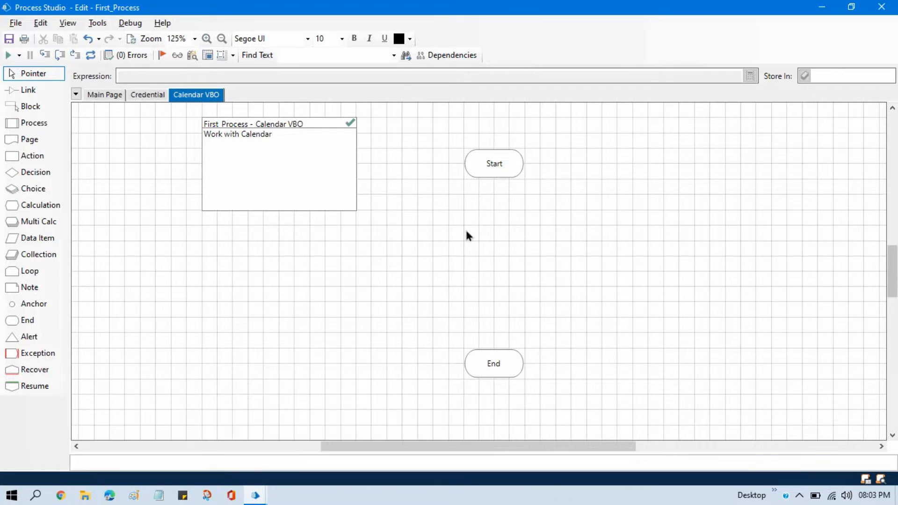
Add an Action stage between Start and End using the Calendars business object's Add Working Days action
drag(31, 156, 495, 231)
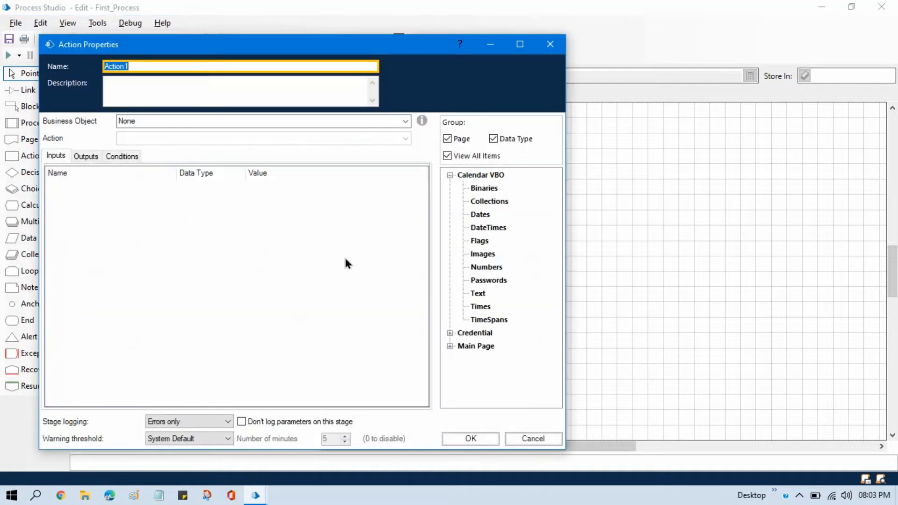
click(406, 121)
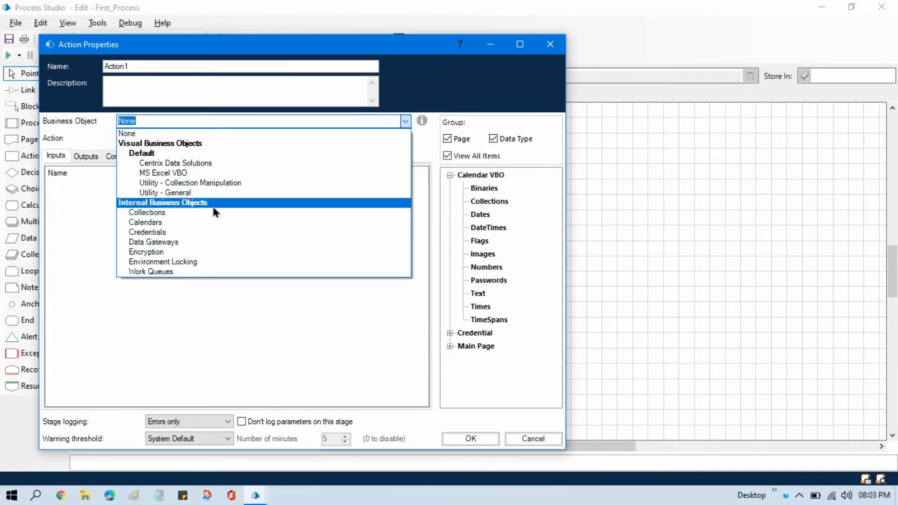
click(181, 222)
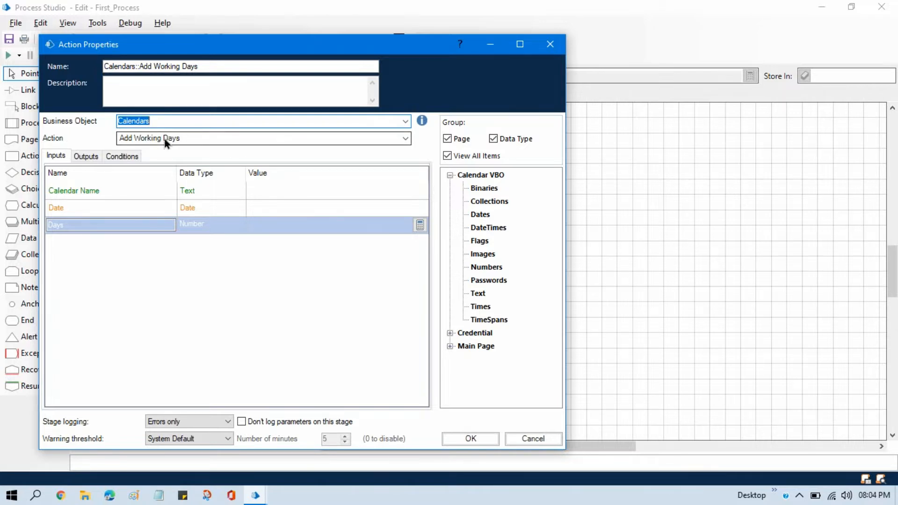
click(226, 329)
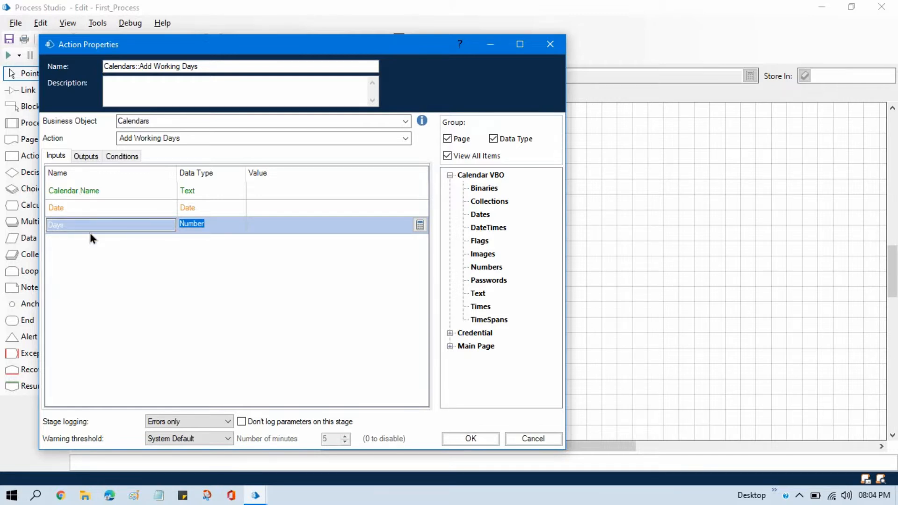
key(shift+Tab)
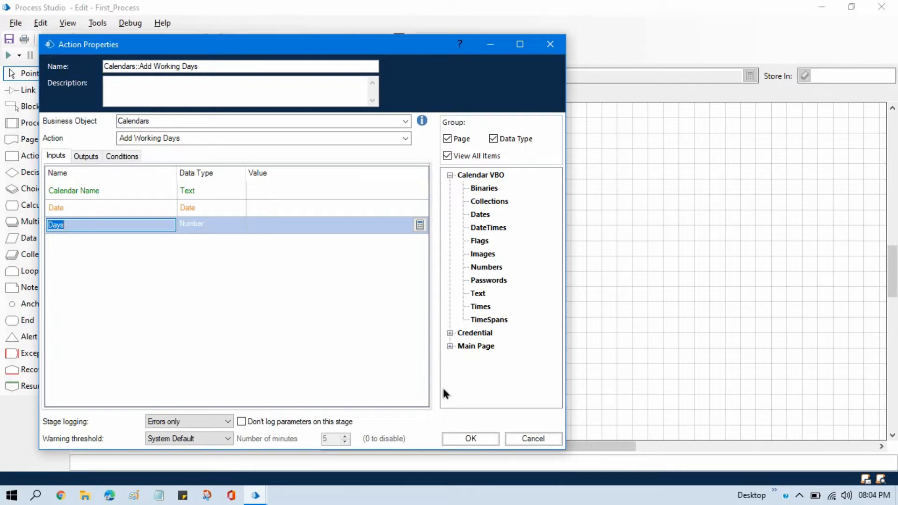
click(465, 439)
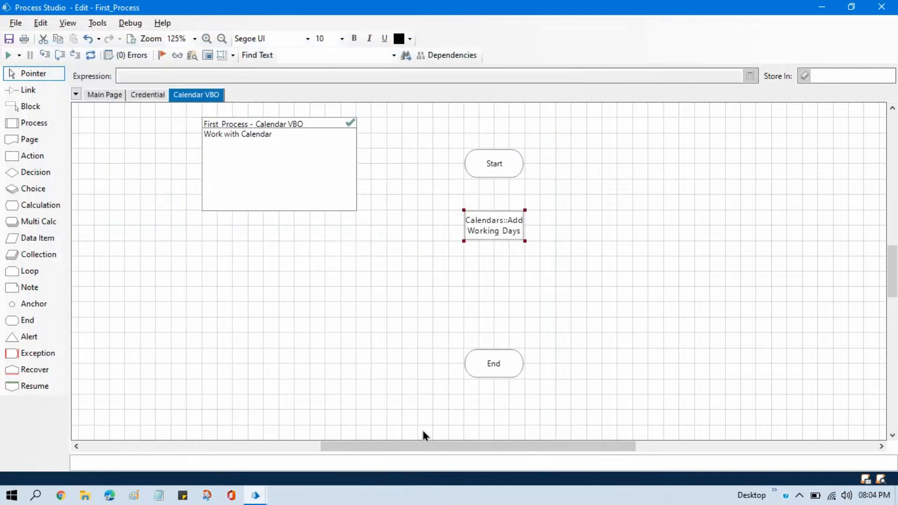
Switch to the main Blue Prism window and open the system's Calendar settings
key(alt+Tab)
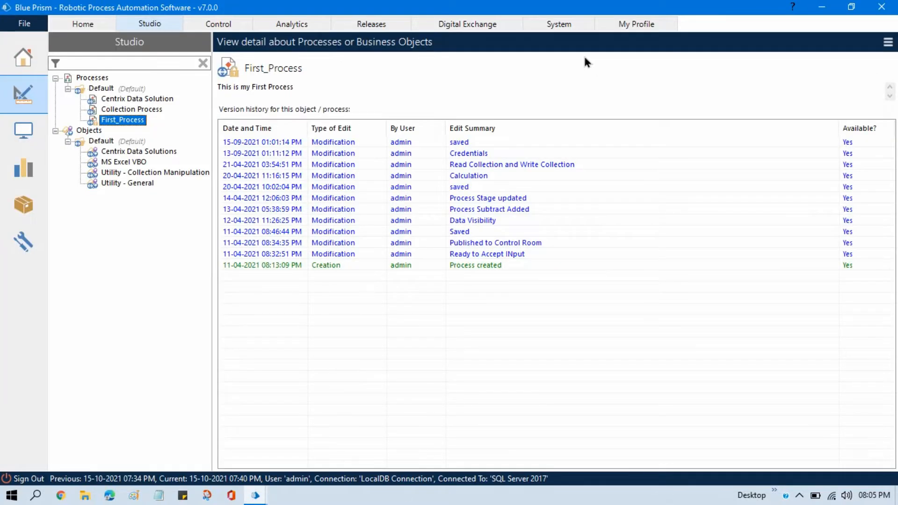
click(560, 24)
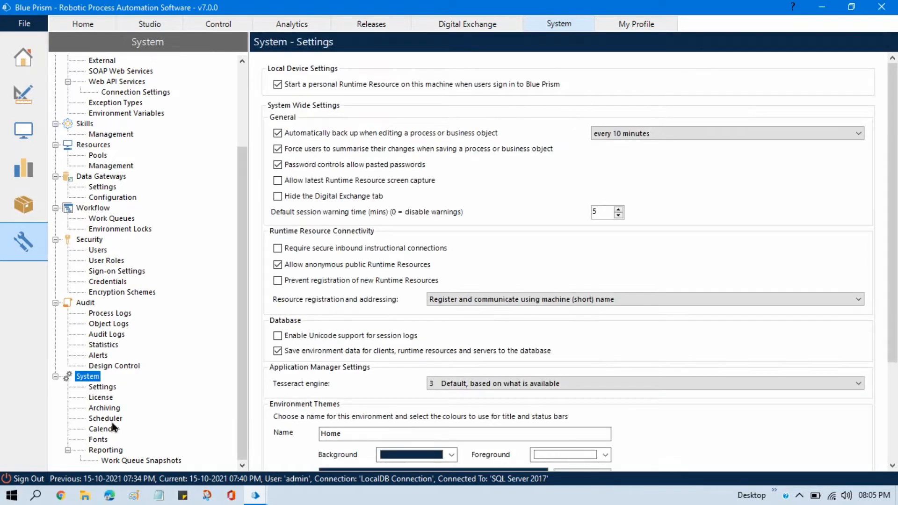
click(108, 430)
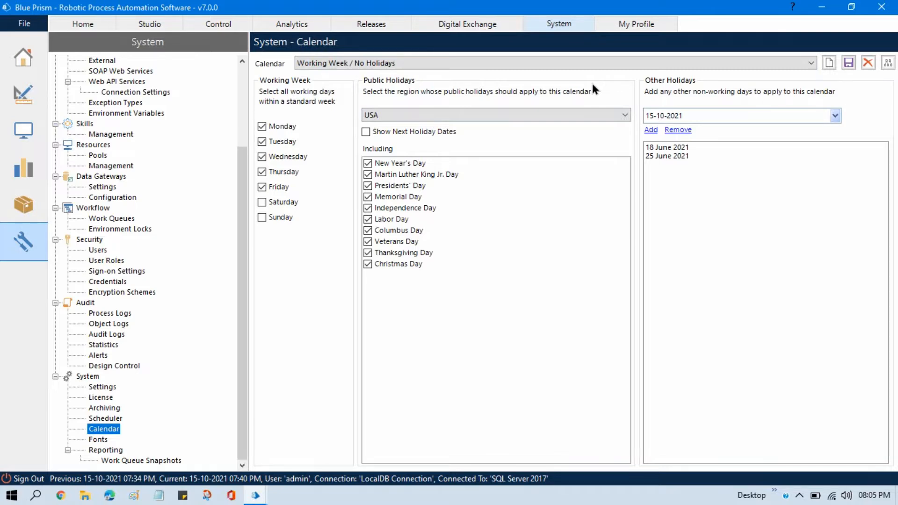
Try Japan as the public holiday region of the Working Week / No Holidays calendar
click(602, 117)
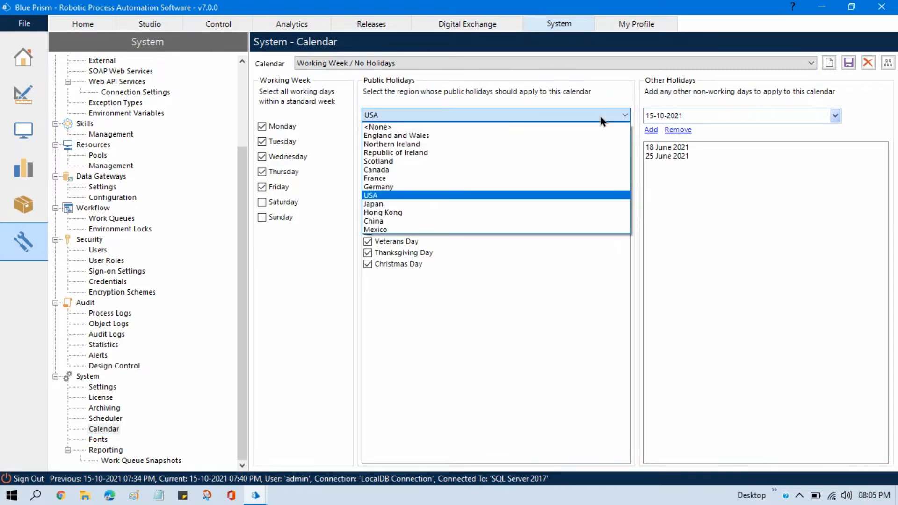
click(601, 118)
click(386, 118)
click(405, 201)
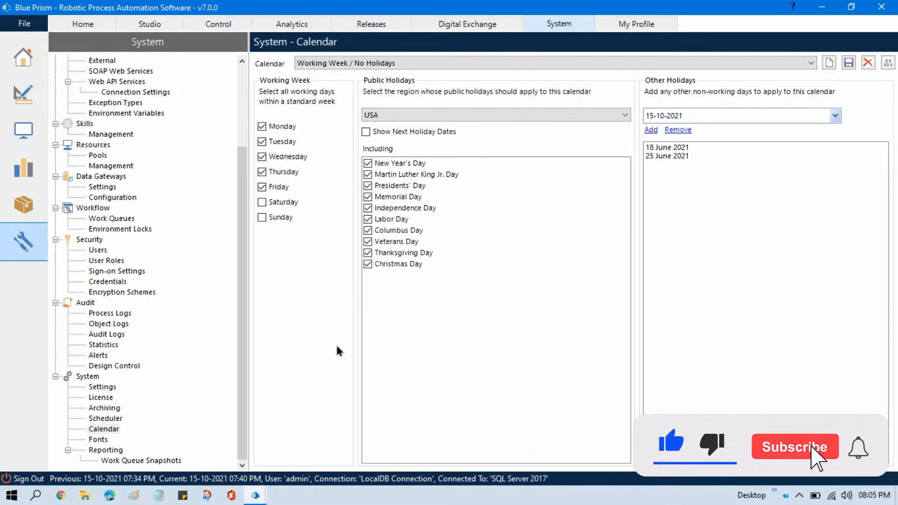
click(444, 118)
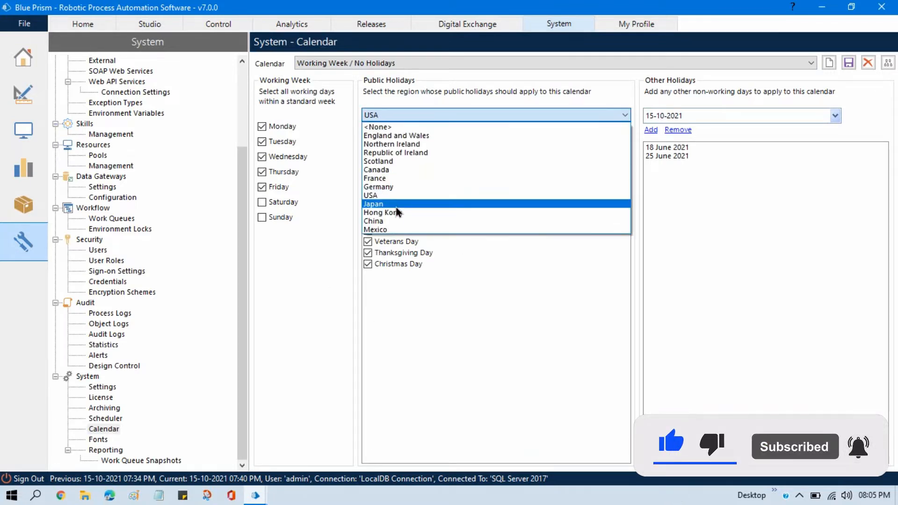
click(396, 207)
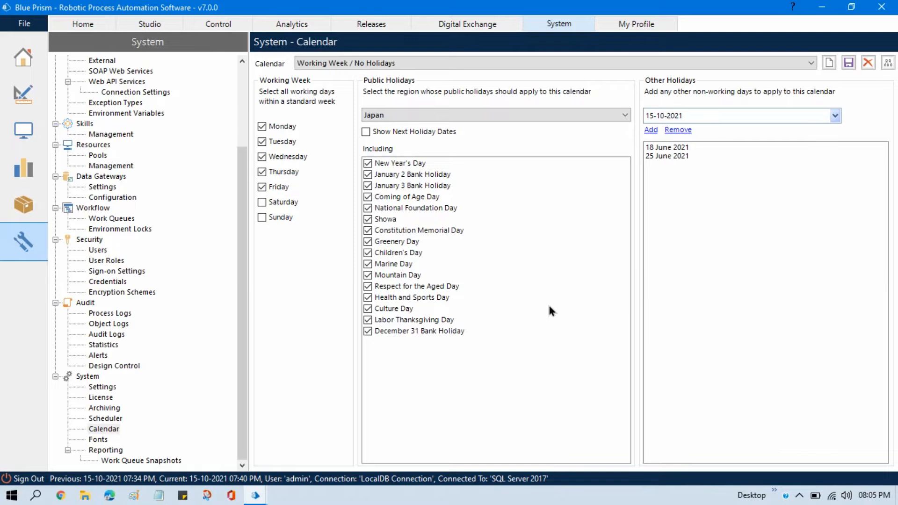
Show the next holiday dates beside the listed public holidays and review the available regions
click(391, 132)
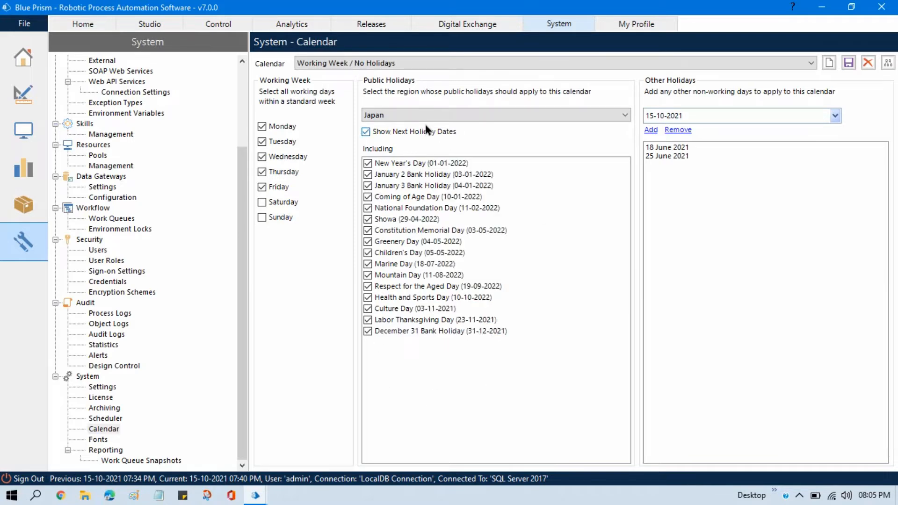
click(446, 115)
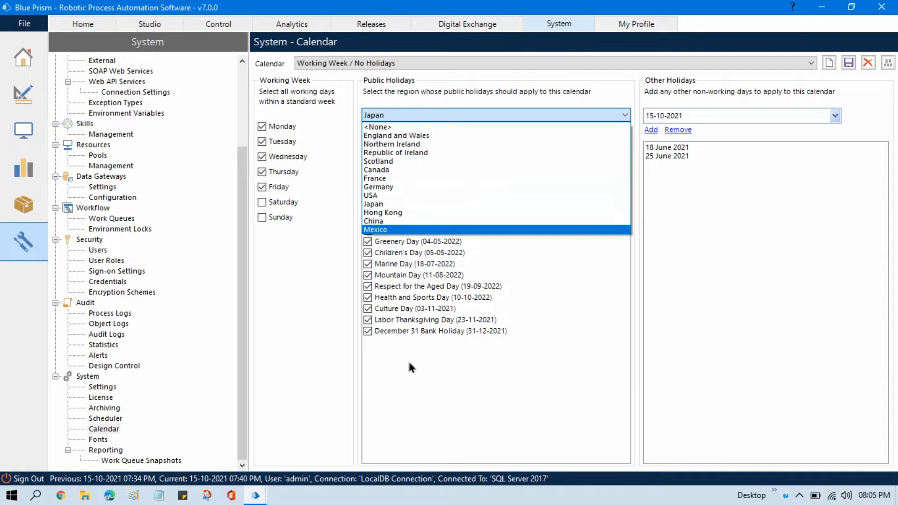
click(439, 417)
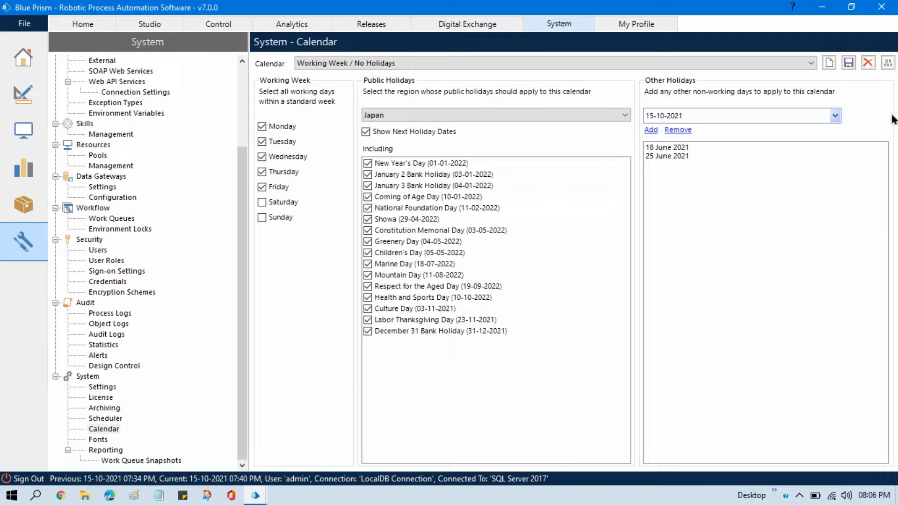
Create a new calendar named USA Calendar, discarding the unsaved changes to the current calendar
click(830, 63)
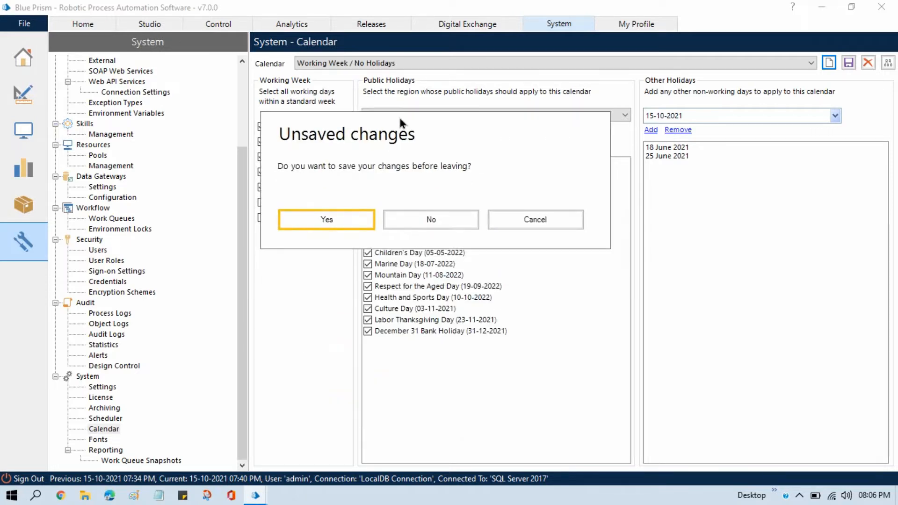
click(450, 218)
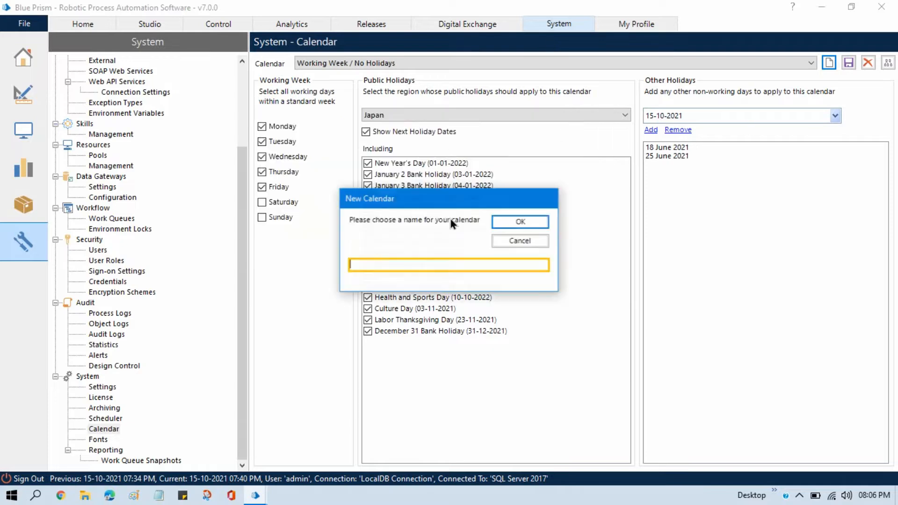
drag(408, 204, 387, 206)
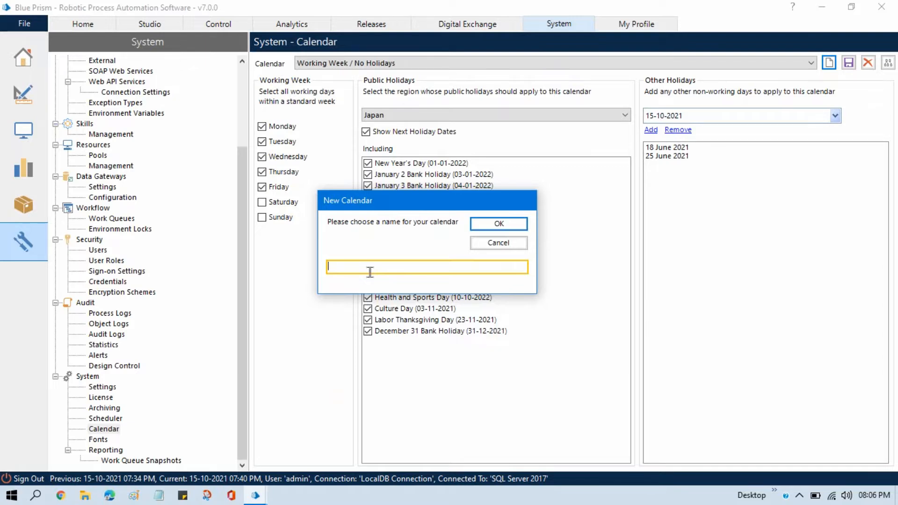
text(USA Calendarr)
click(499, 224)
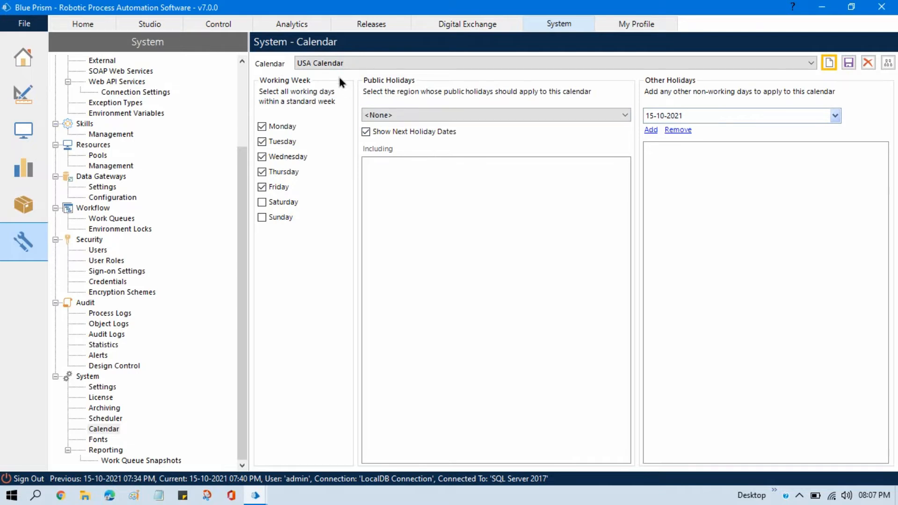
Set the public holiday region of USA Calendar to USA and save the calendar
click(389, 113)
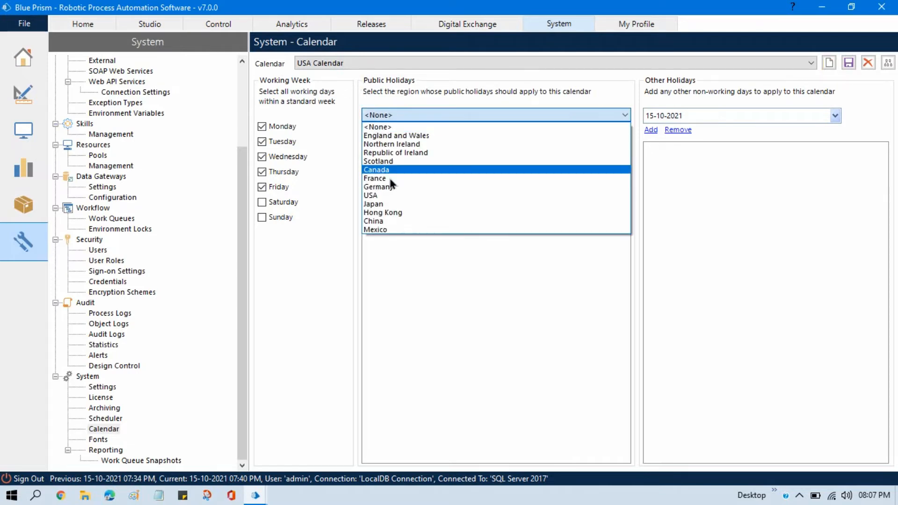
click(280, 280)
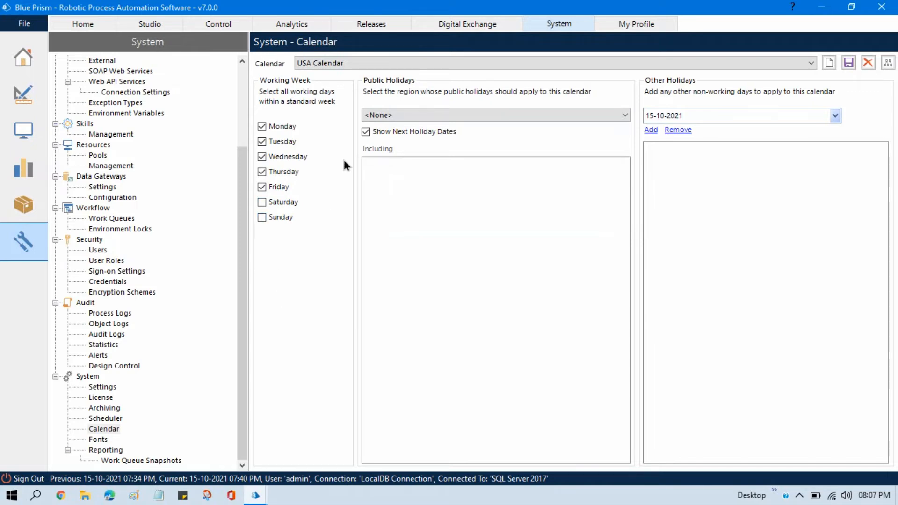
click(423, 116)
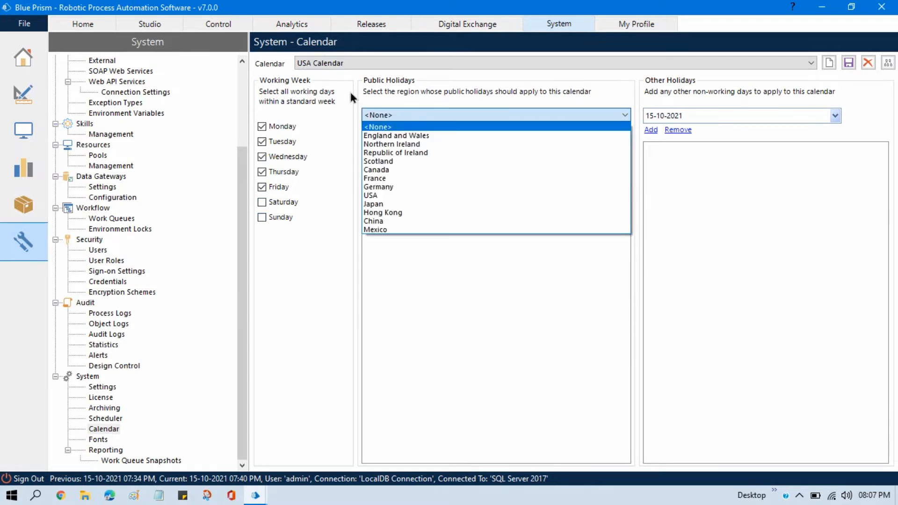
click(376, 195)
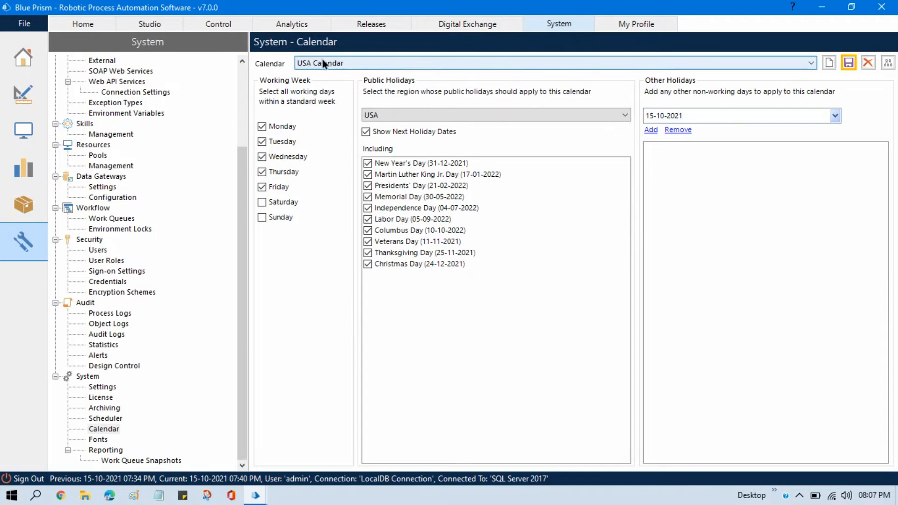
Switch back to Process Studio and set the Add Working Days action's Calendar Name input to "USA Calendar", including the quotation marks
key(alt+Tab)
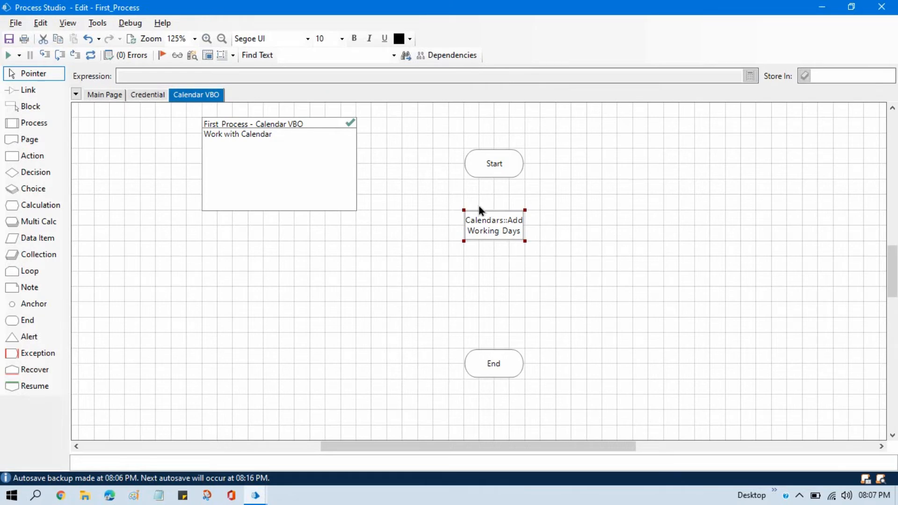
double_click(473, 235)
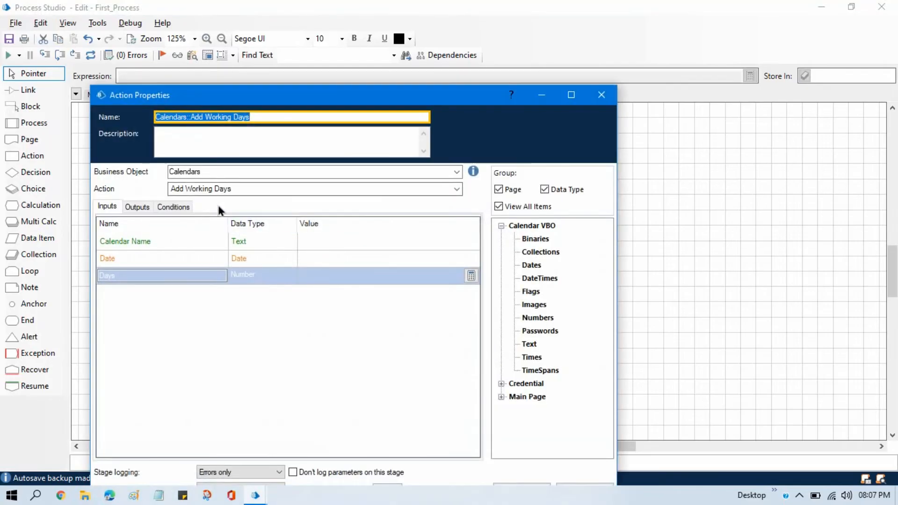
drag(264, 102, 278, 43)
click(357, 186)
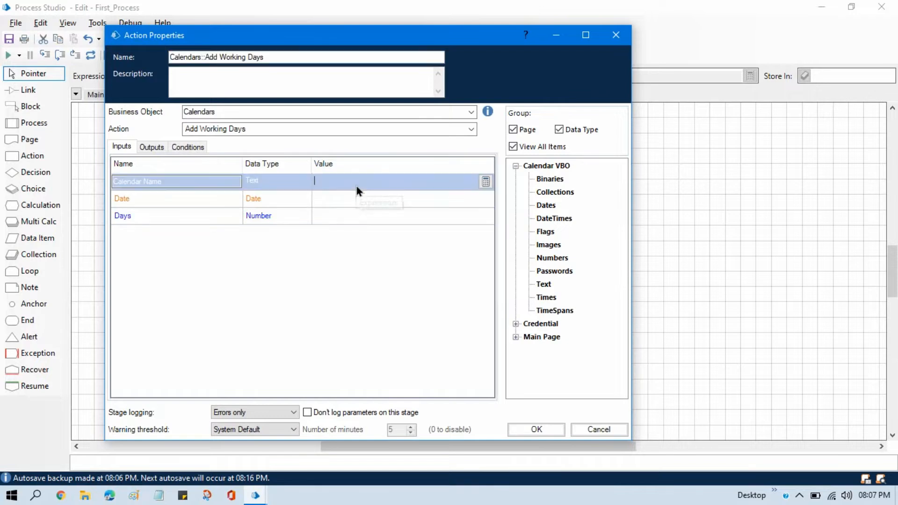
text(")
text(U)
key(BackSpace)
text(USA)
key(BackSpace)
key(BackSpace)
text(SA Calendar")
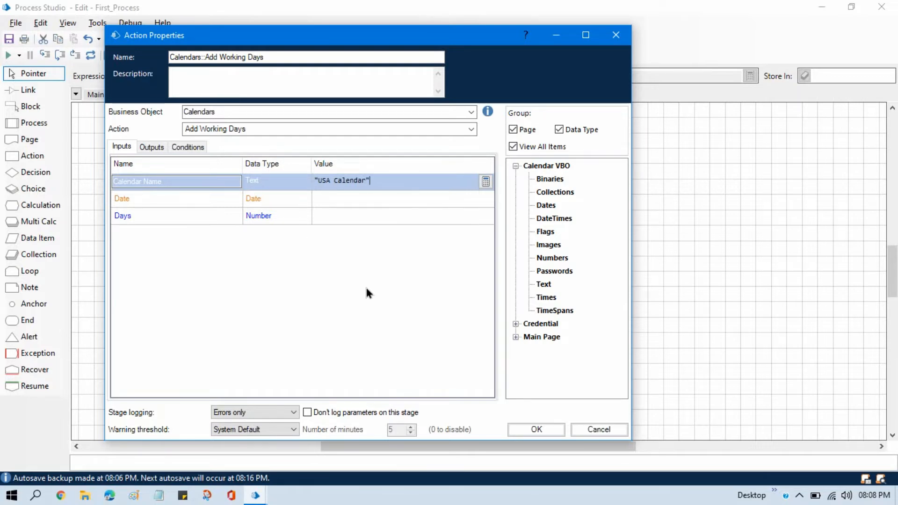
key(ctrl+a)
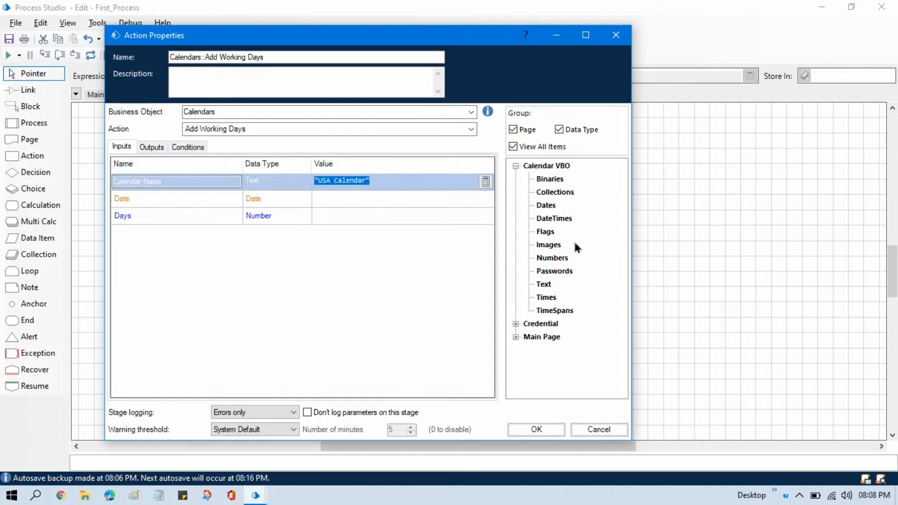
Build the expression Today() from the date functions as the action's Date input
click(352, 202)
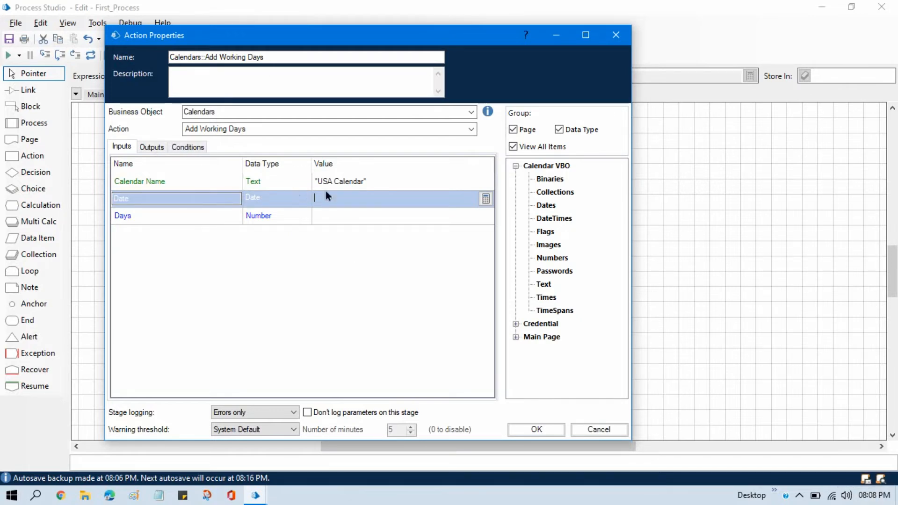
click(486, 199)
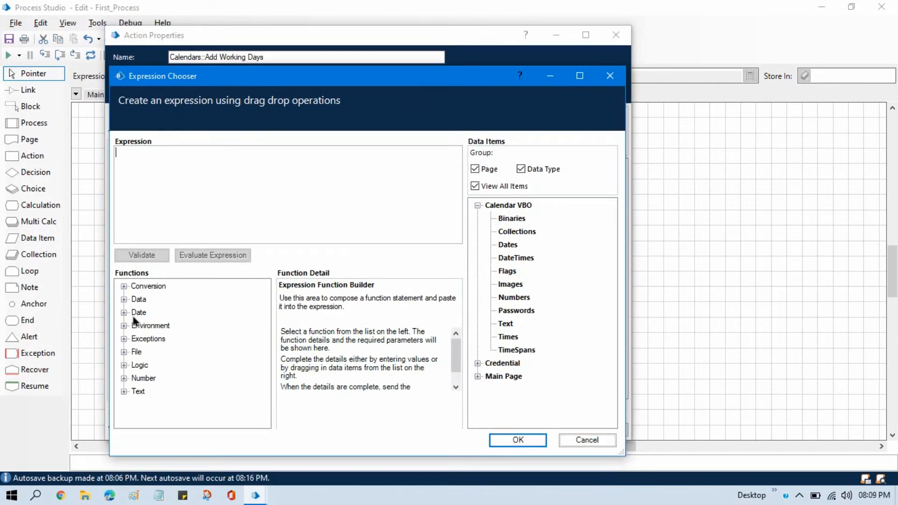
click(123, 312)
drag(264, 339, 264, 378)
drag(155, 378, 173, 174)
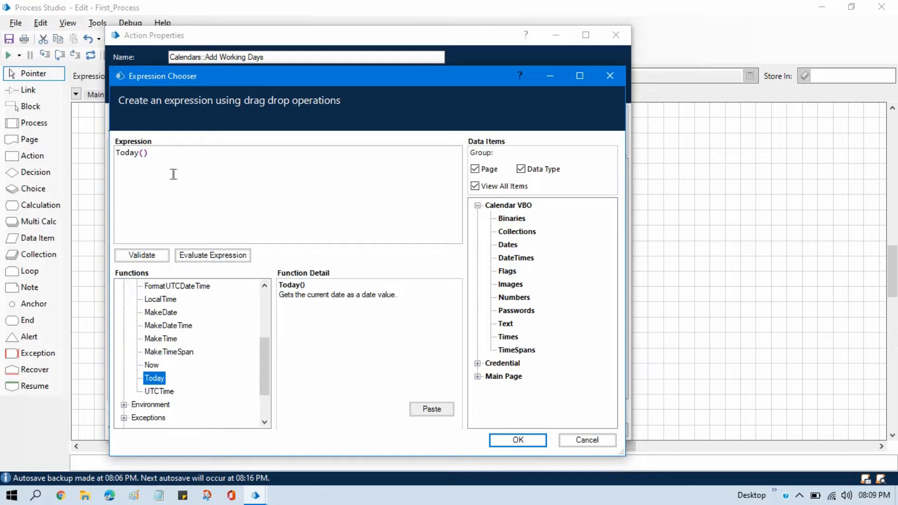
click(518, 440)
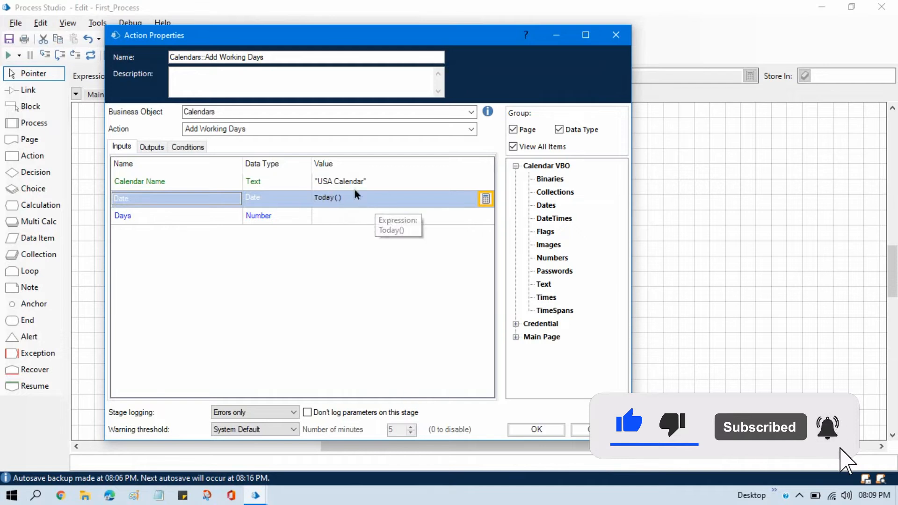
Set the action's Days input to 1 and open its outputs
click(353, 215)
text(1)
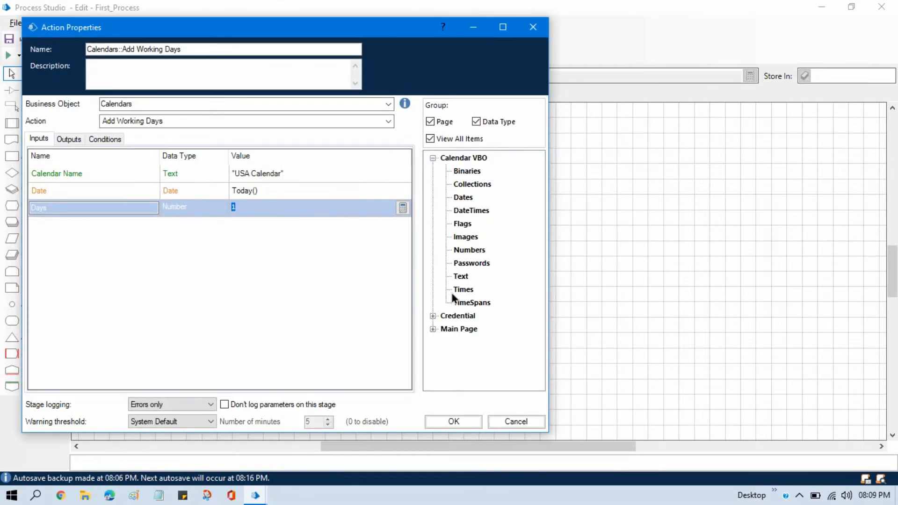
key(Return)
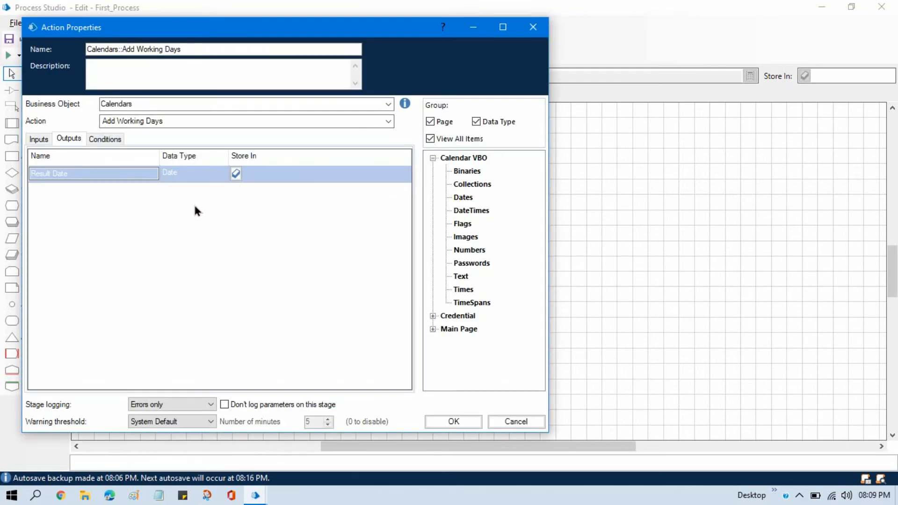
Store the action's Result Date output in a new Result Date data item and place it below the page description box
click(87, 219)
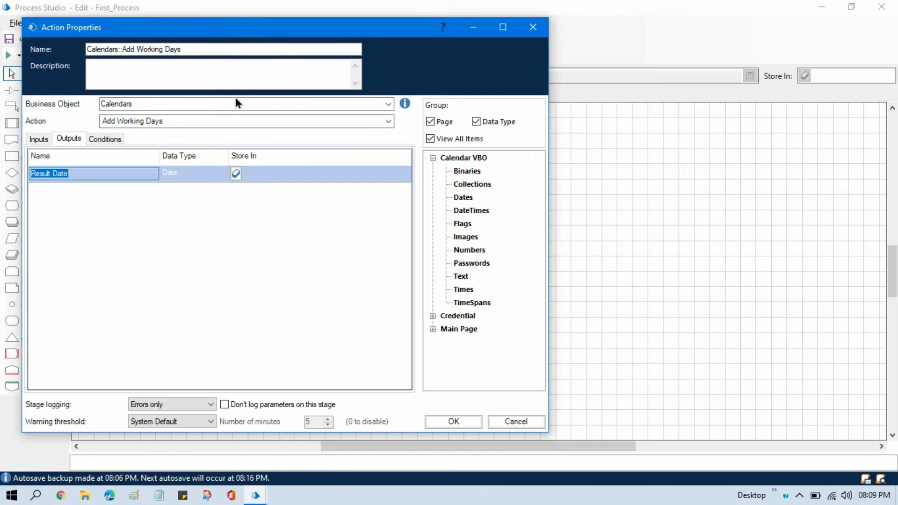
drag(249, 35, 441, 52)
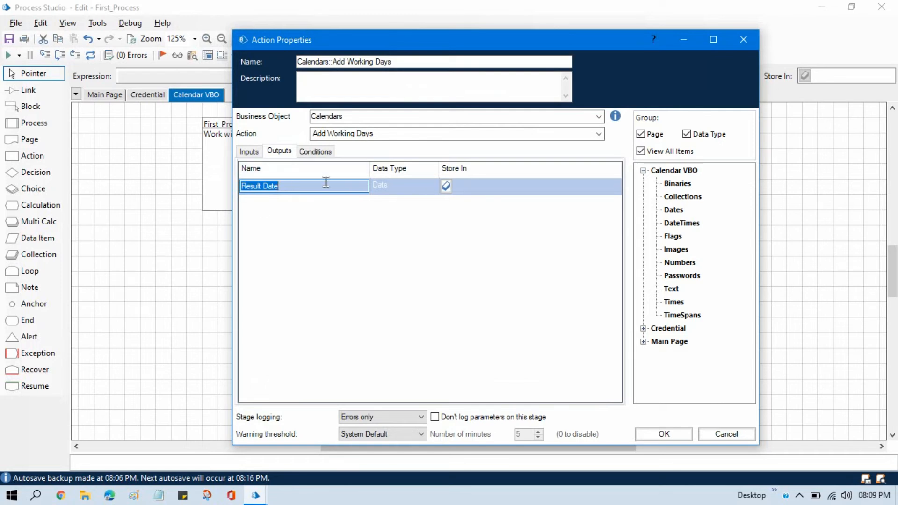
click(446, 188)
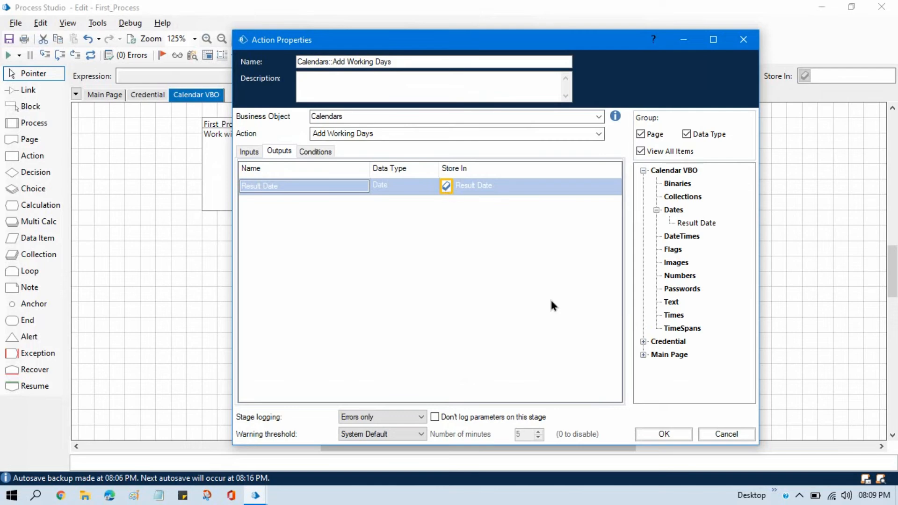
click(664, 434)
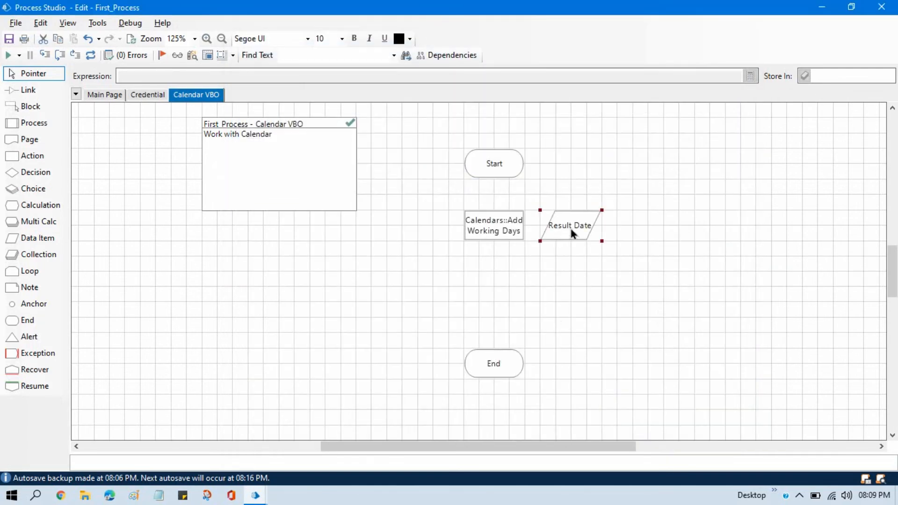
drag(572, 234, 306, 265)
Link the Start stage to Calendars::Add Working Days and that action to the End stage
click(58, 90)
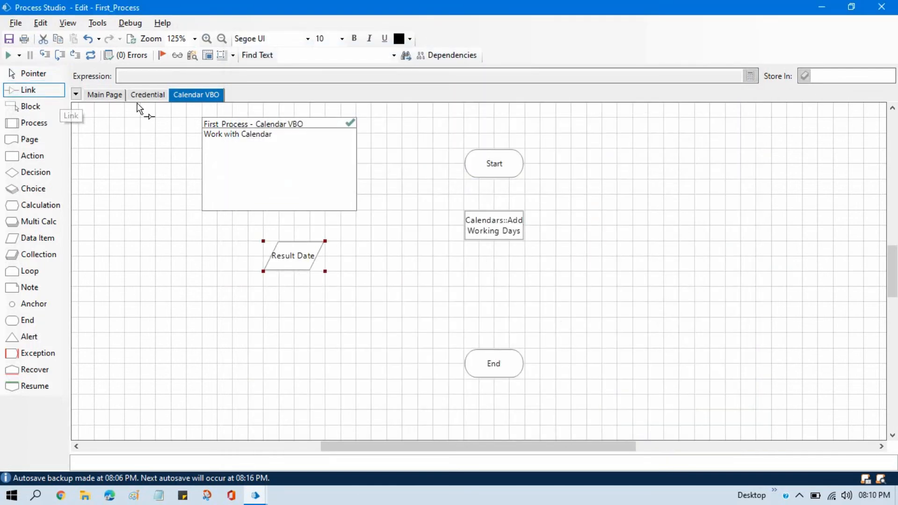
mouse_move(498, 173)
mouse_down()
mouse_move(511, 233)
mouse_move(497, 370)
mouse_up()
click(29, 74)
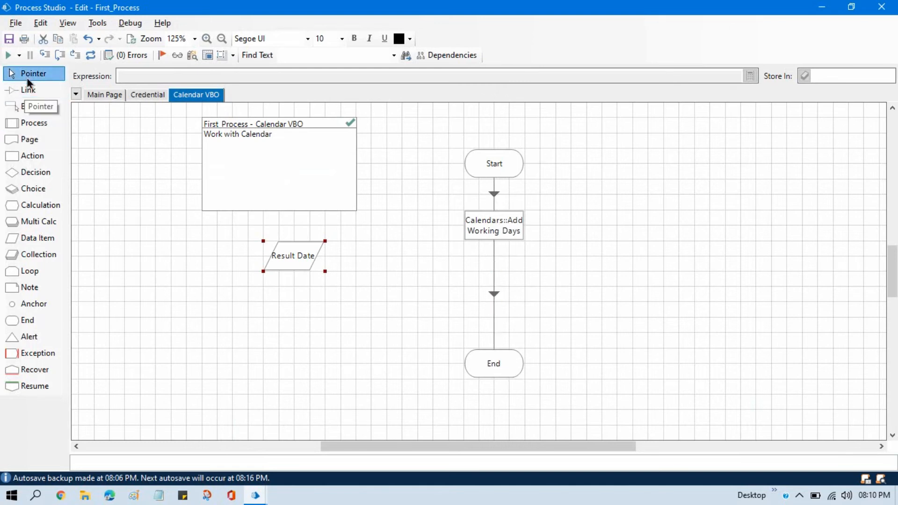
Set the Calendar VBO page's Start stage as the next stage and step through the flow to End
click(494, 163)
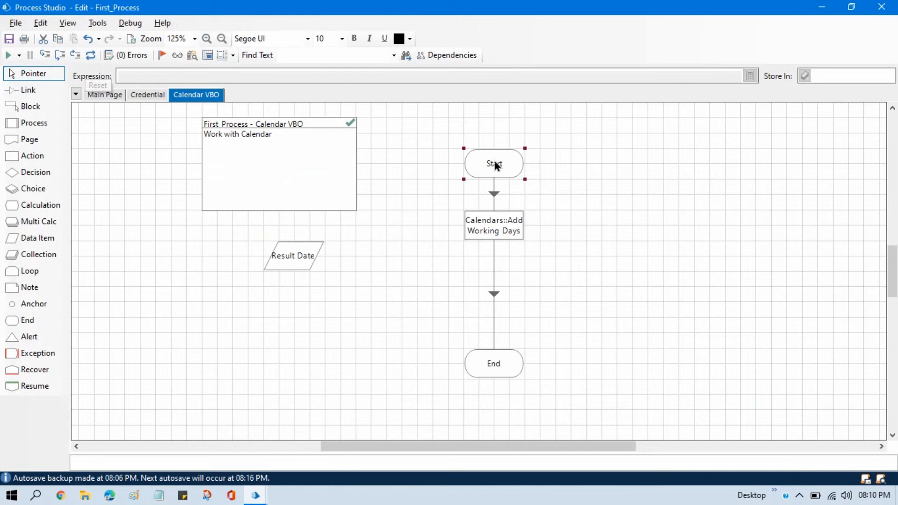
right_click(495, 164)
click(552, 398)
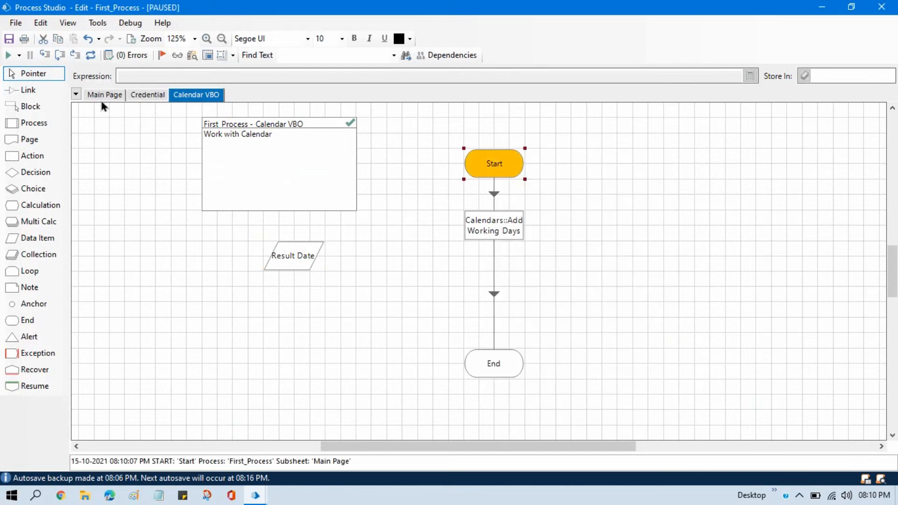
click(48, 55)
click(49, 55)
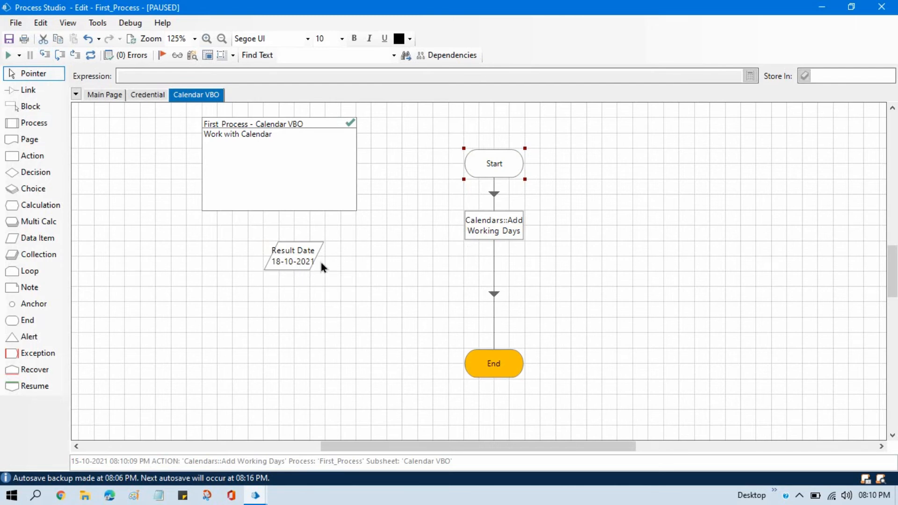
Compare the Result Date data item's value with today's date and the weekdays in the Windows clock calendar
mouse_move(293, 263)
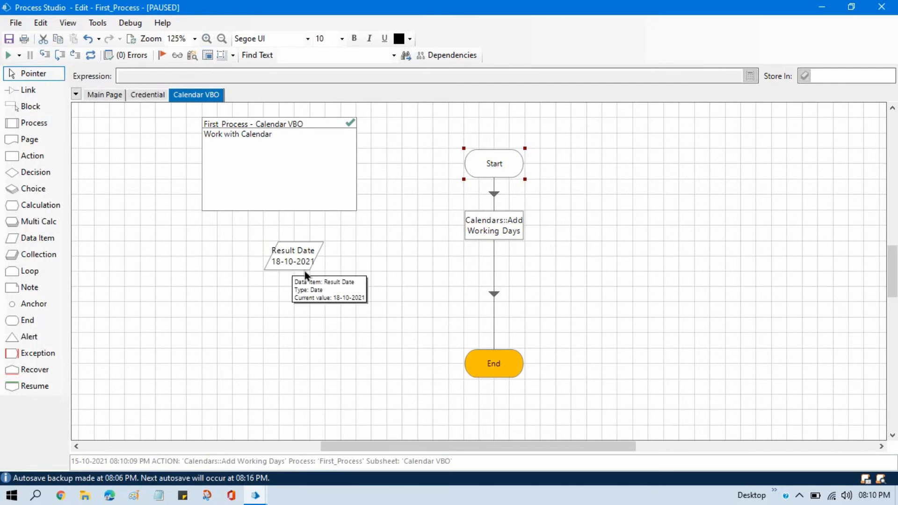
mouse_move(873, 502)
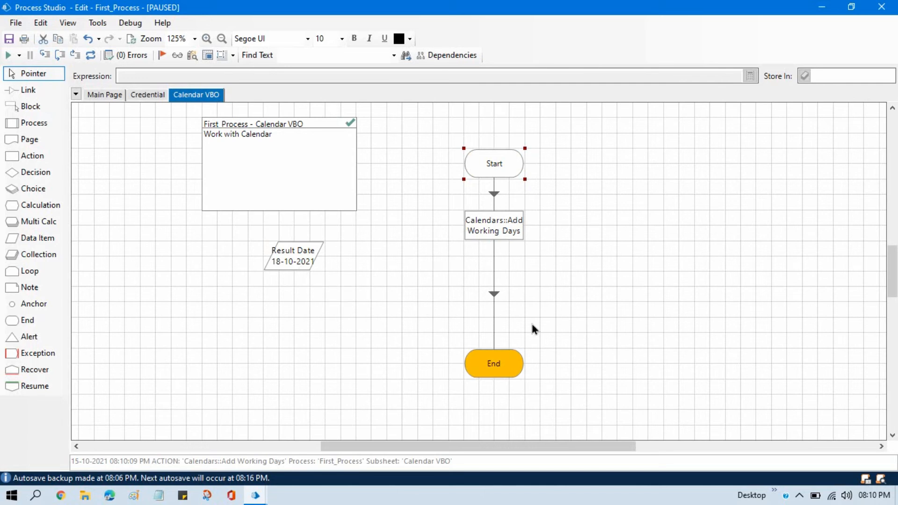
click(874, 495)
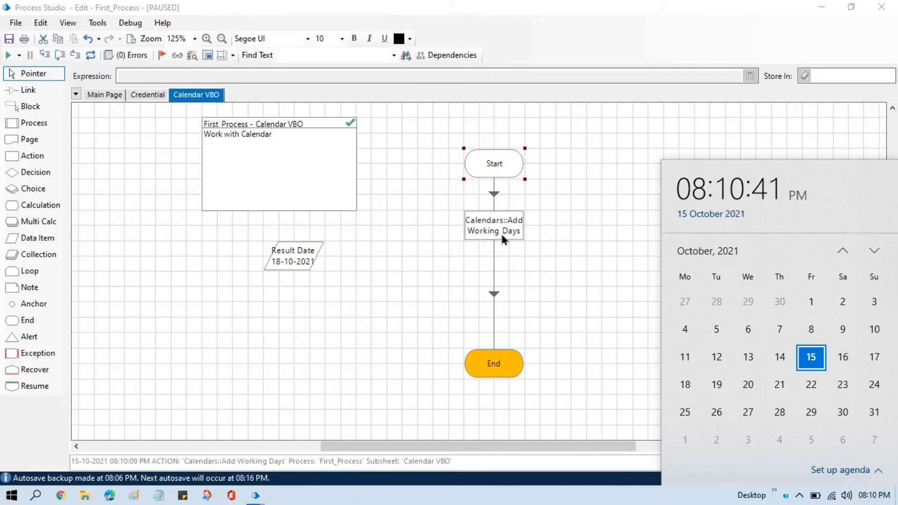
mouse_move(502, 236)
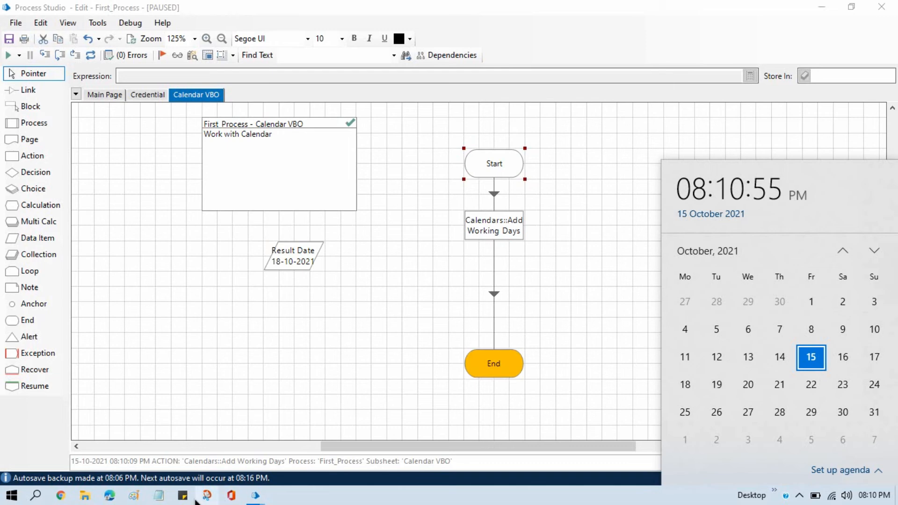
mouse_move(256, 496)
click(220, 452)
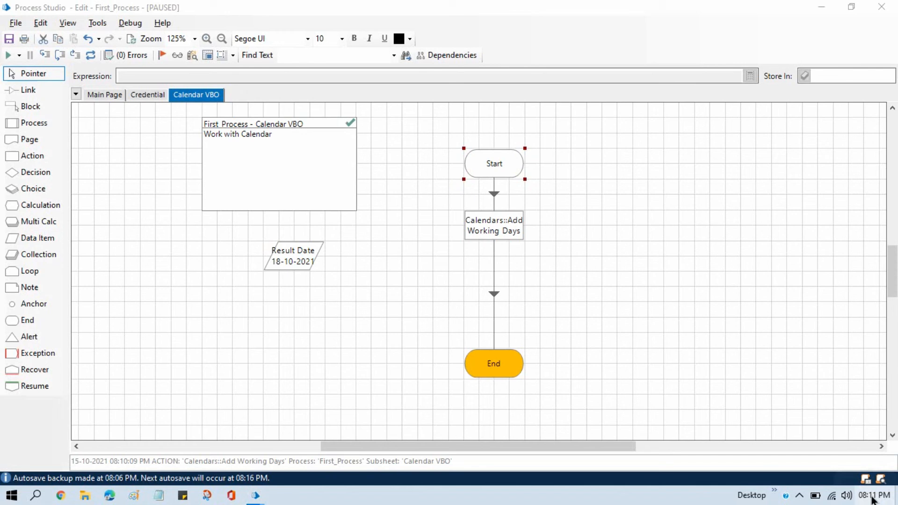
click(873, 495)
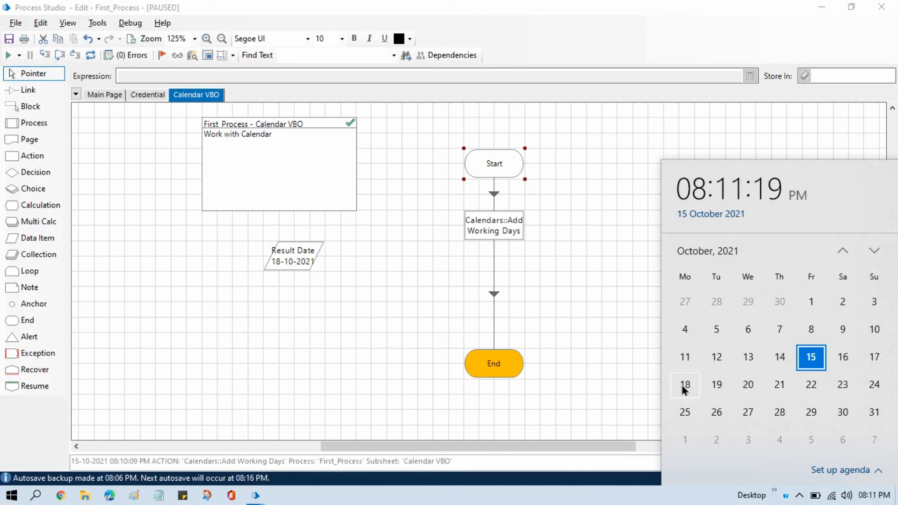
click(344, 280)
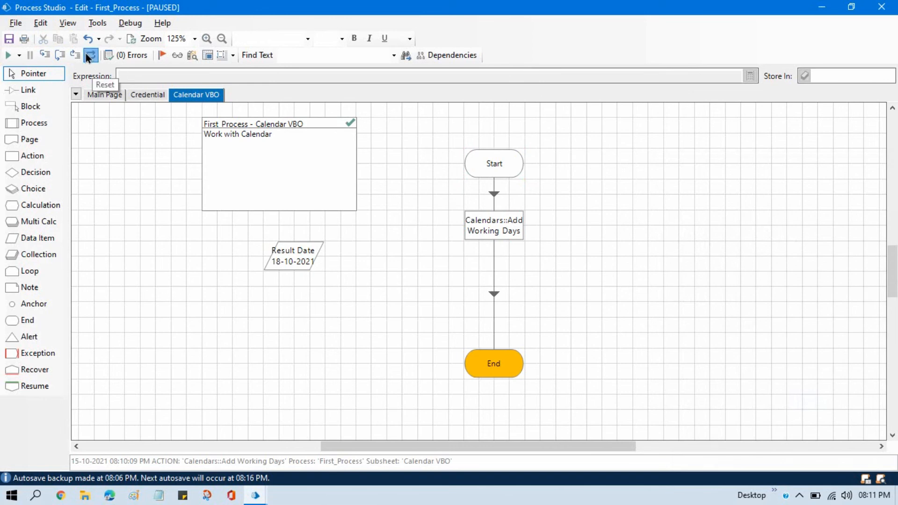
Switch to the Blue Prism system calendar settings, add Saturday to the working week of USA Calendar and save it
key(alt+Tab)
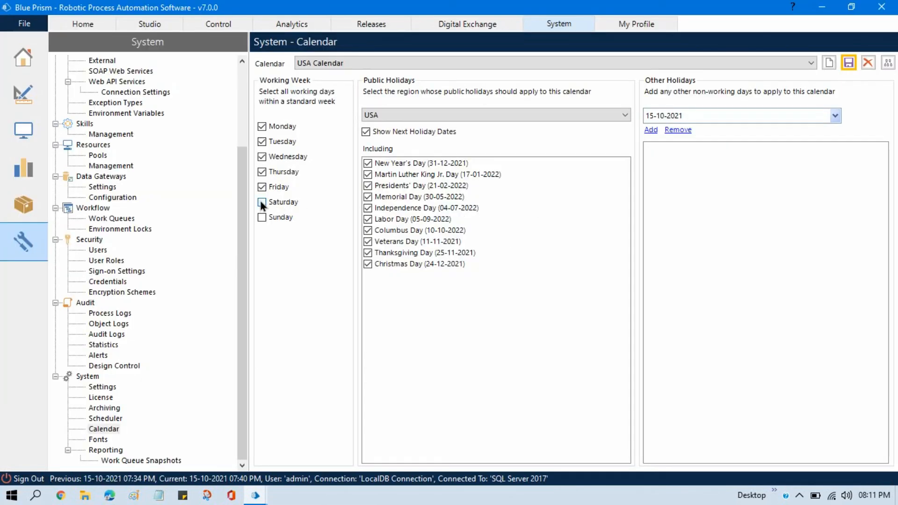
click(262, 202)
Return to Process Studio, reset the process and step through the Calendar VBO page again from Start to End
key(alt+Tab)
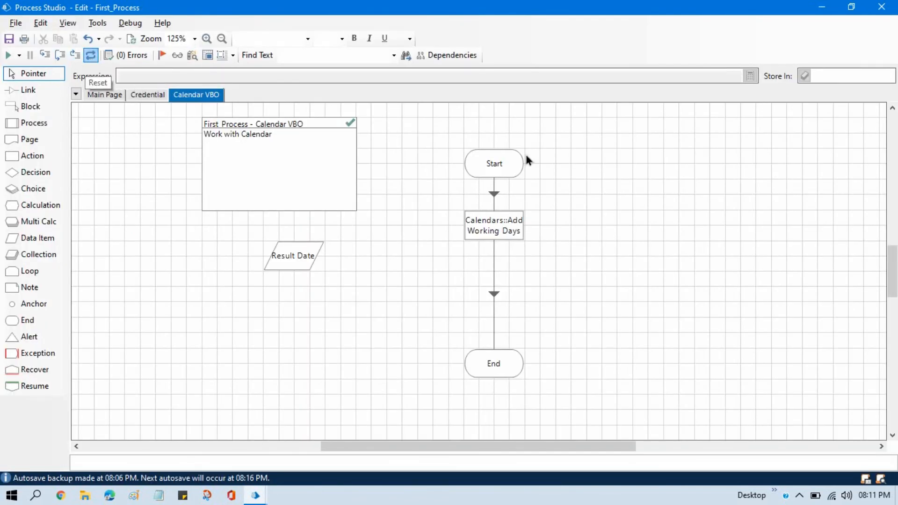
right_click(501, 167)
click(556, 402)
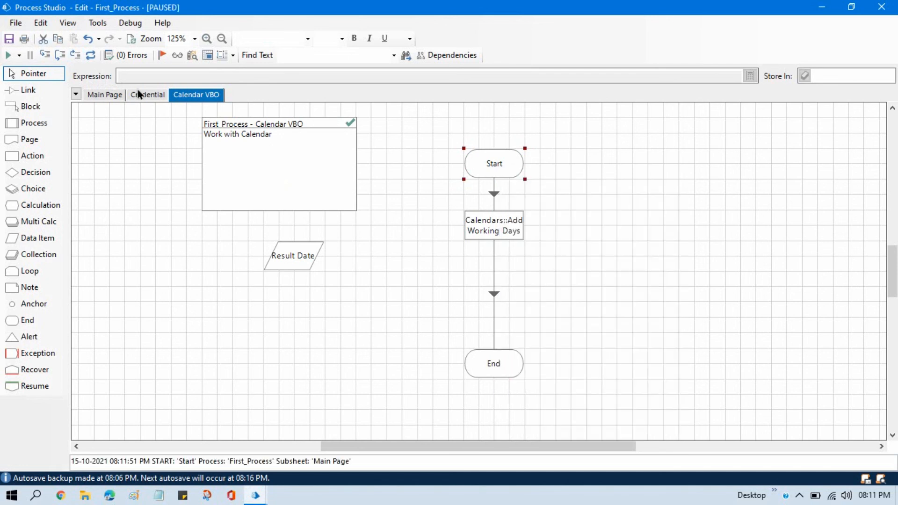
click(47, 54)
click(46, 54)
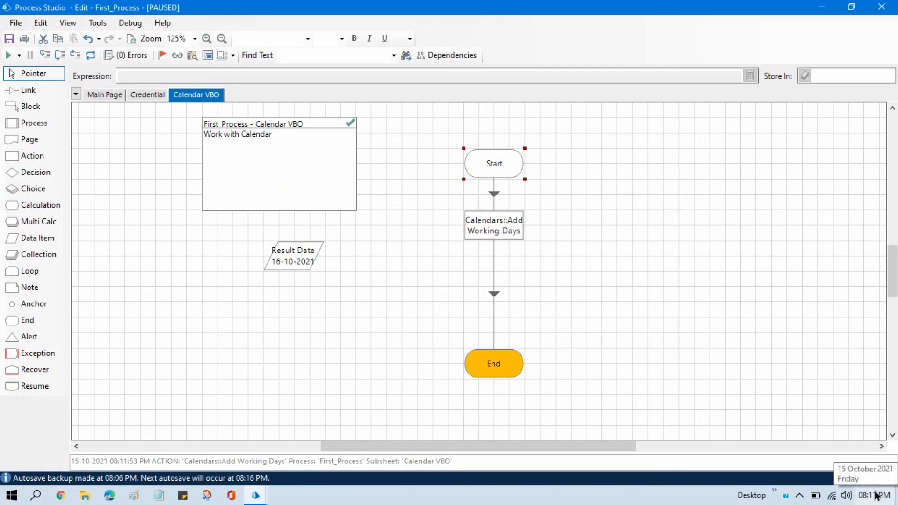
Switch to the system calendar settings and compare the working days of Working Week / No Holidays with those of USA Calendar
key(alt+Tab)
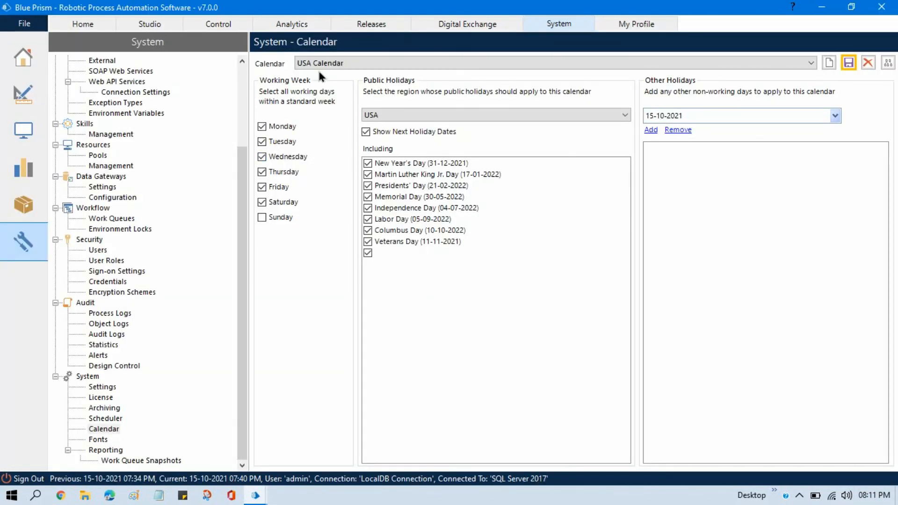
click(329, 65)
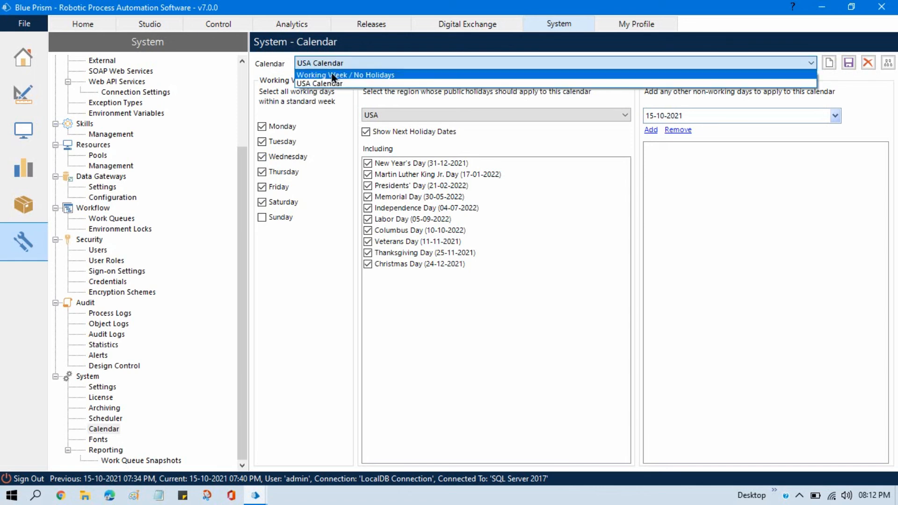
click(331, 72)
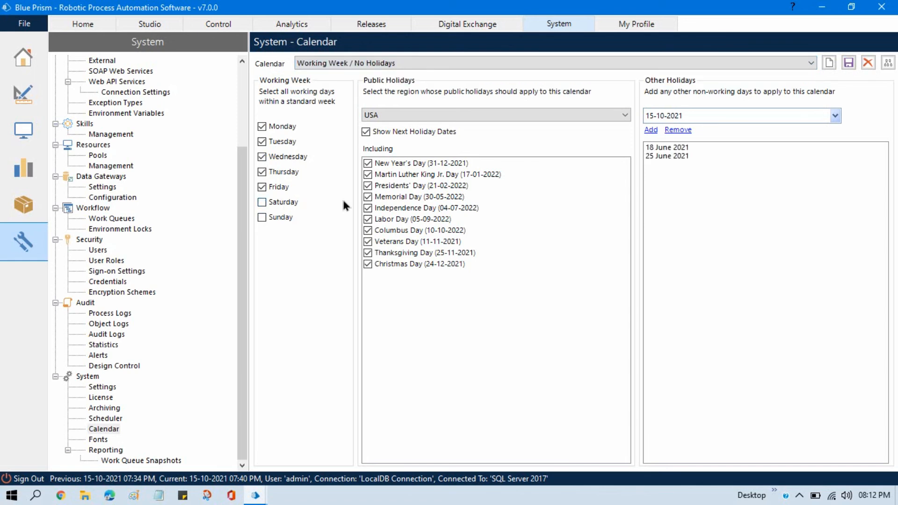
click(379, 64)
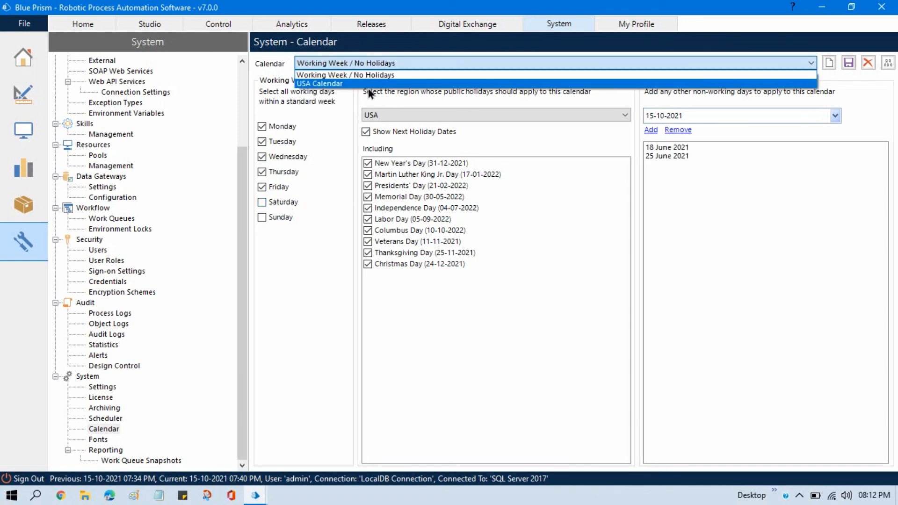
click(369, 84)
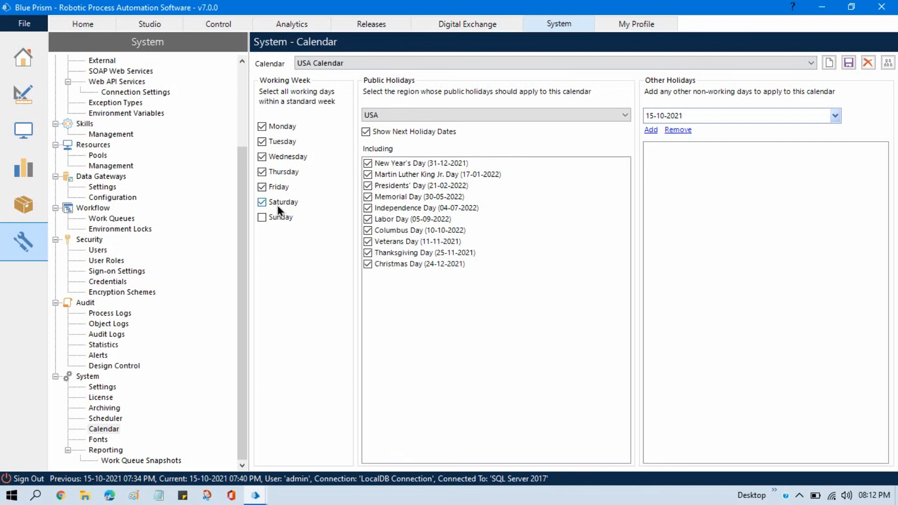
Switch back to Process Studio and check the new Result Date value against the Windows clock calendar
key(alt+Tab)
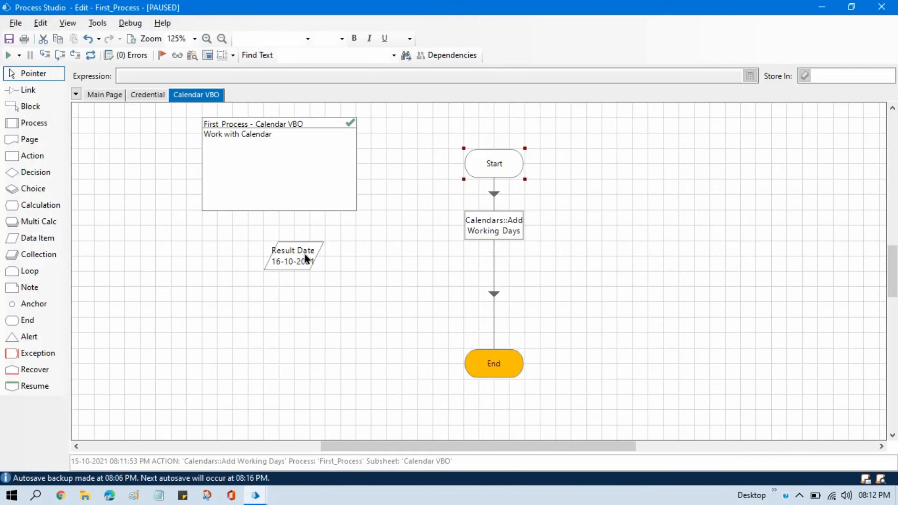
click(875, 495)
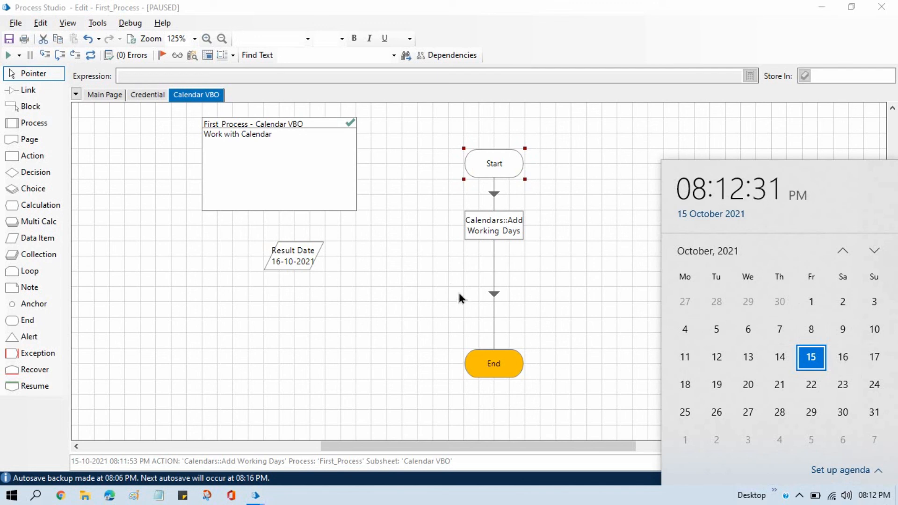
click(415, 287)
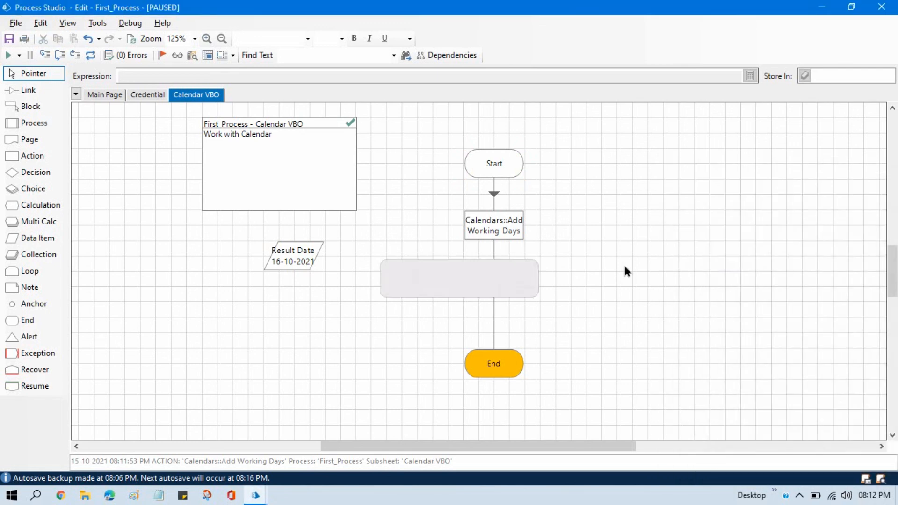